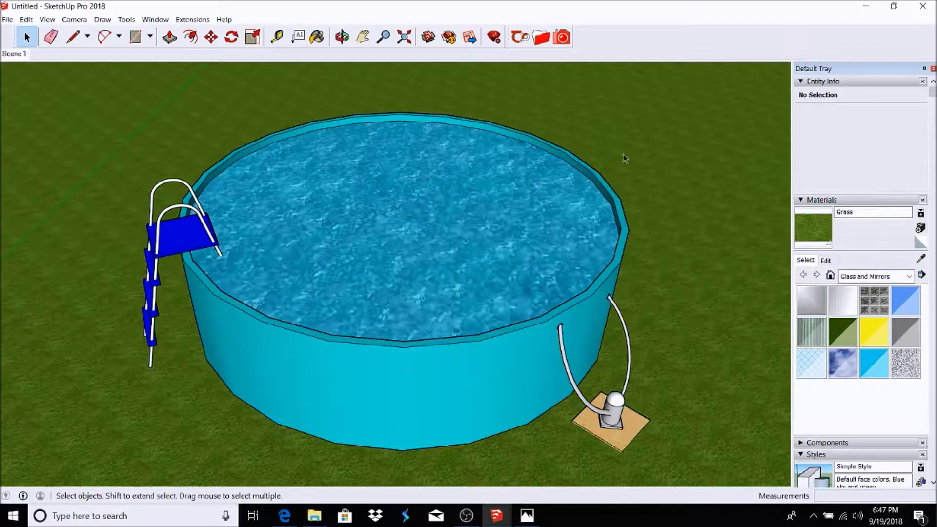
- Render the pool scene in Thea with its original blue water texture, then minimize the render window
left_click(558, 36)
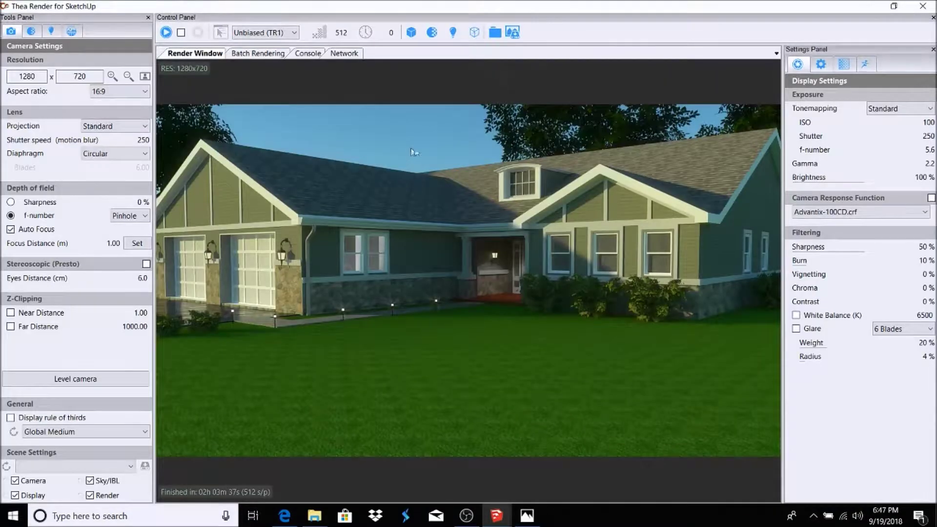
left_click(165, 33)
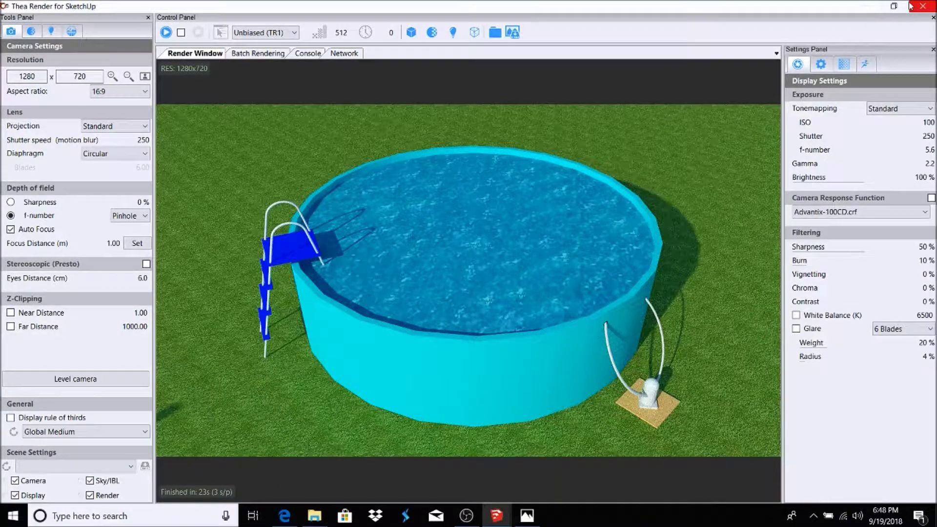
left_click(894, 7)
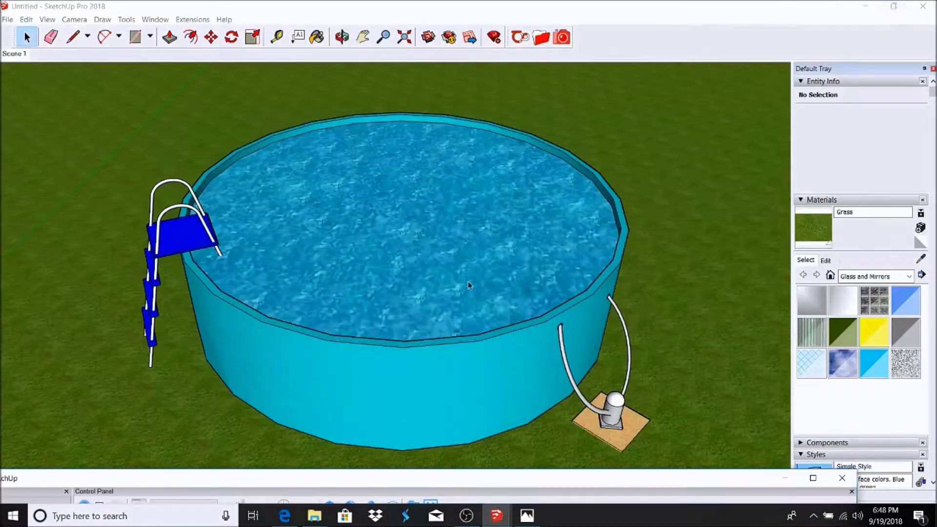
- Open the pool group for editing and target its water surface
left_click(416, 227)
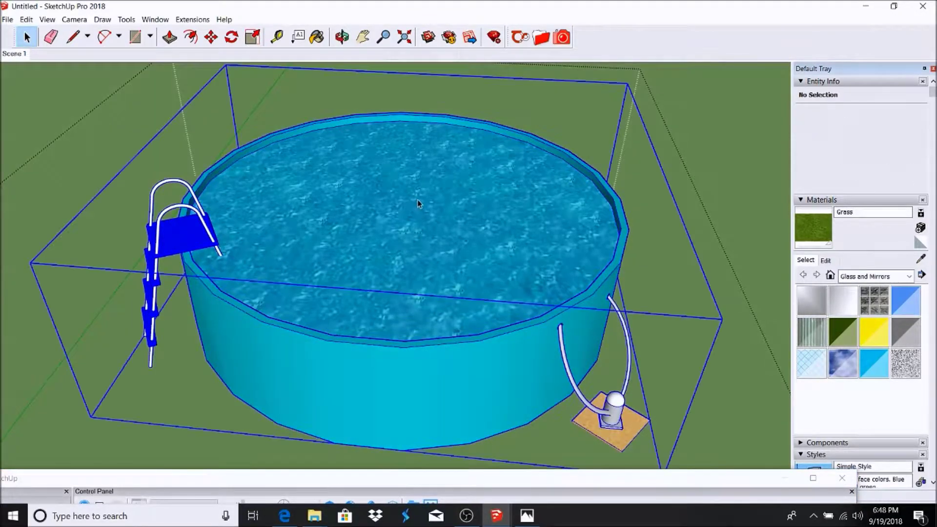
double_click(418, 198)
right_click(440, 122)
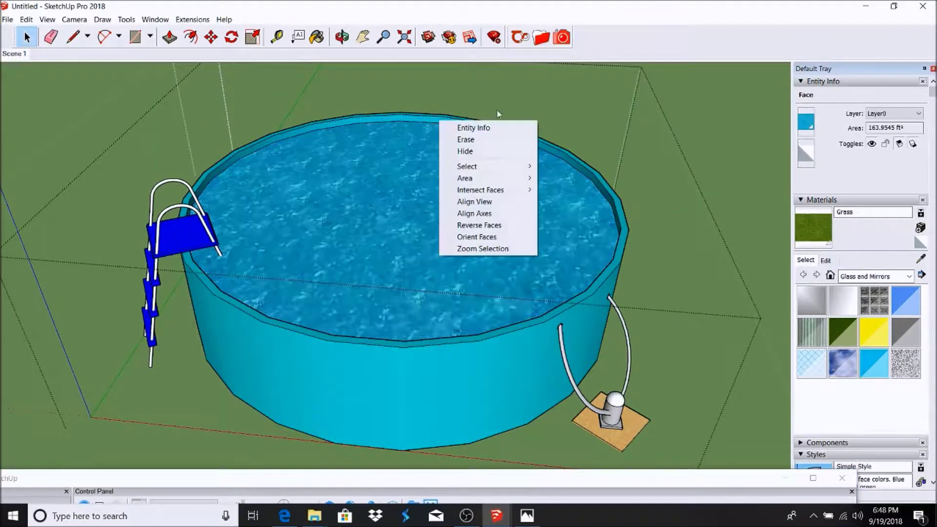
- Pick Natural Pool Water Disp from the Thea Browser's Liquid library
left_click(540, 37)
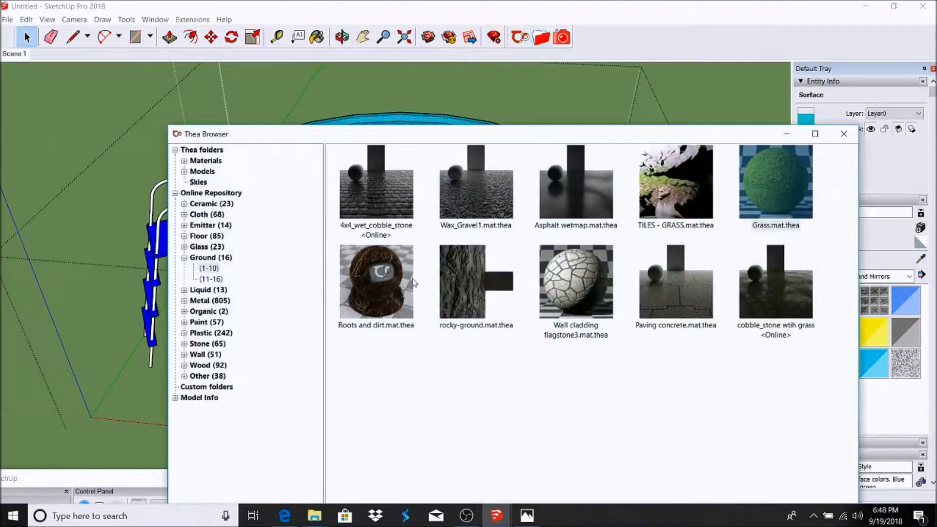
double_click(198, 257)
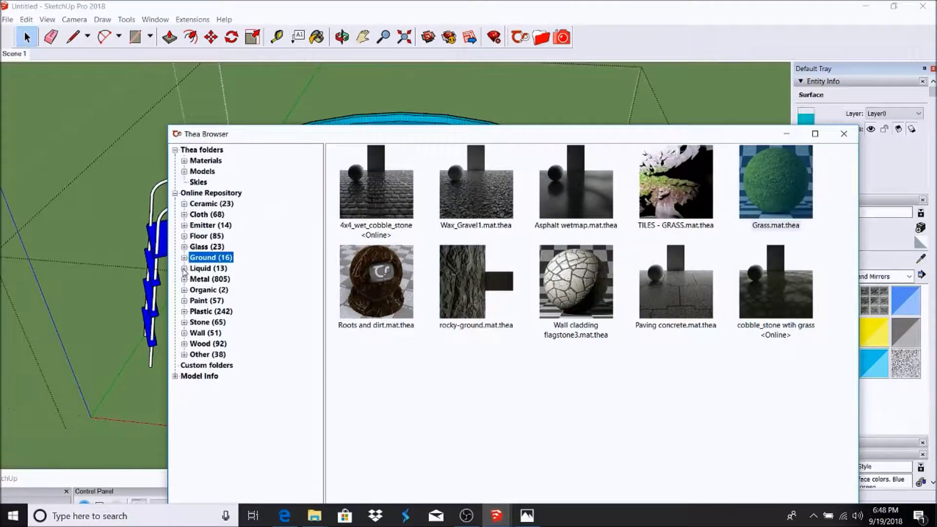
left_click(184, 268)
left_click(210, 290)
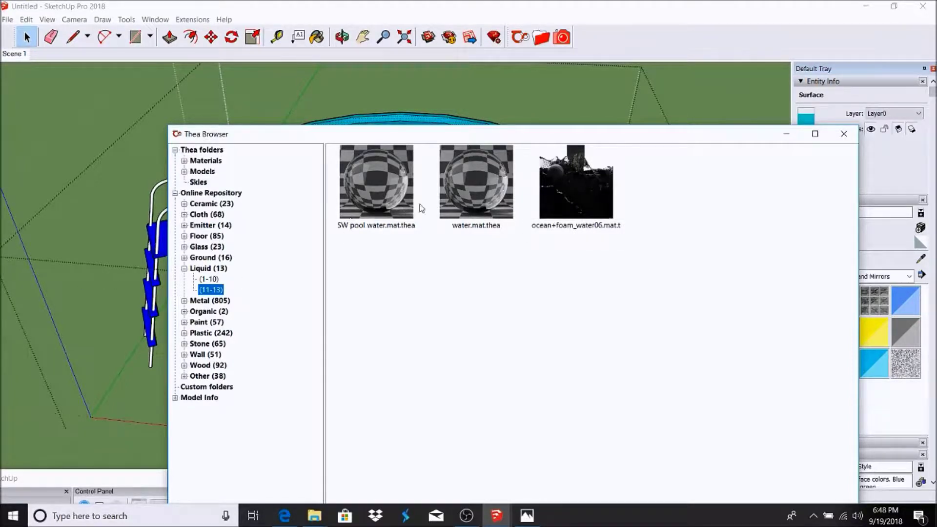
left_click(210, 279)
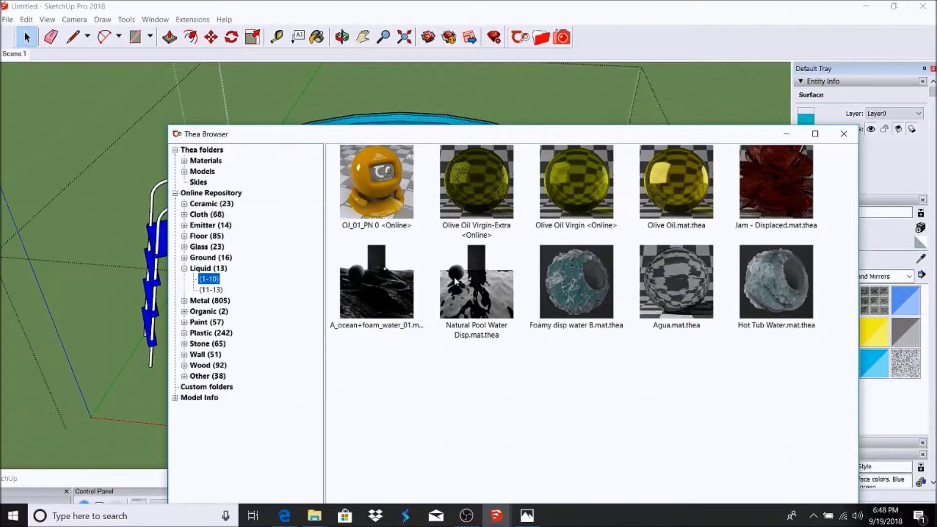
left_click(475, 289)
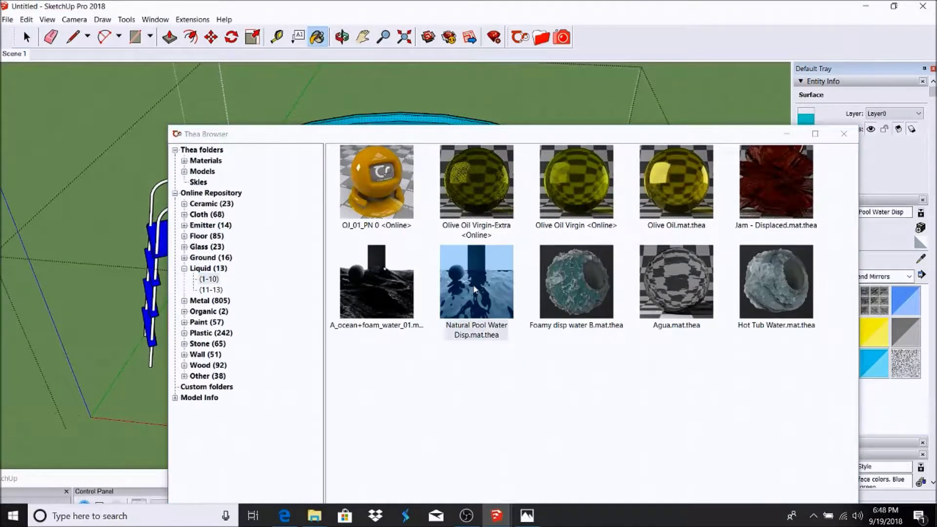
- Paint the pool's water face with Natural Pool Water Disp
left_click(786, 133)
left_click(446, 190)
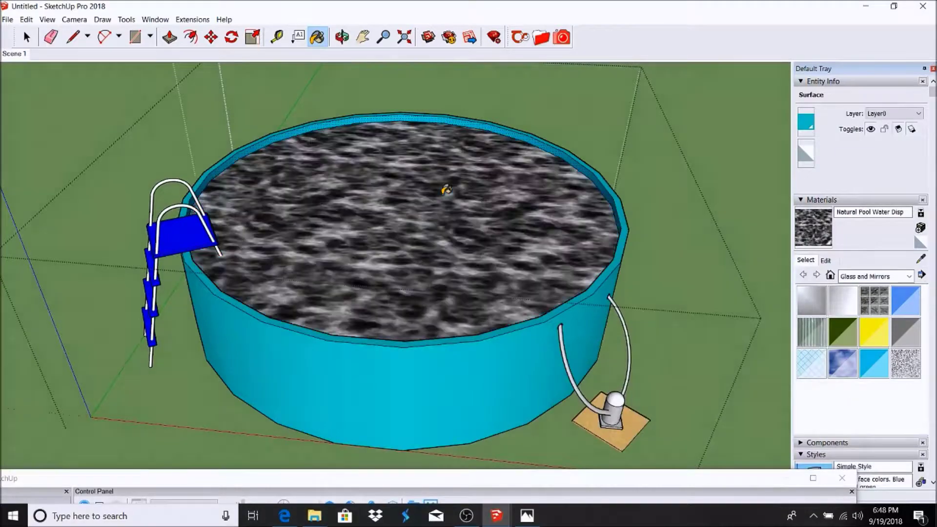
left_click(27, 37)
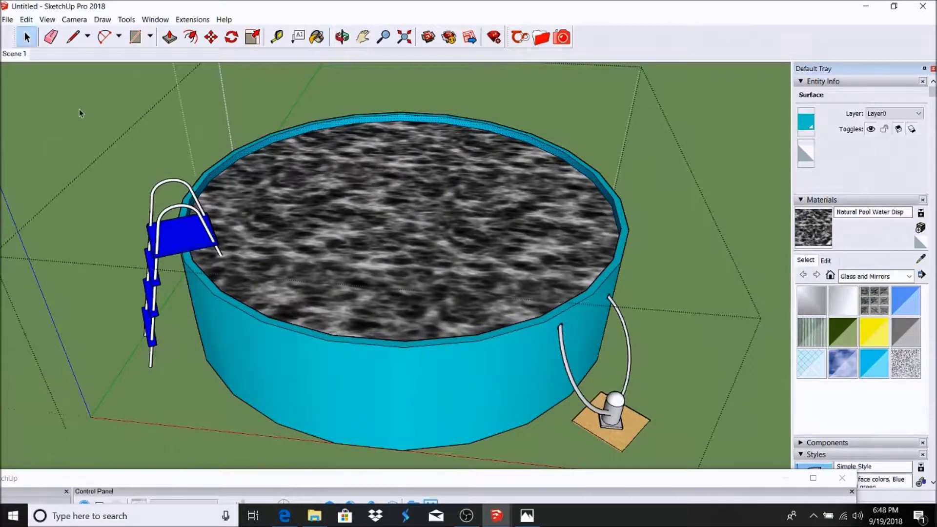
- Clear the selection, restore Thea's render window full screen, and launch Snipping Tool
left_click(79, 106)
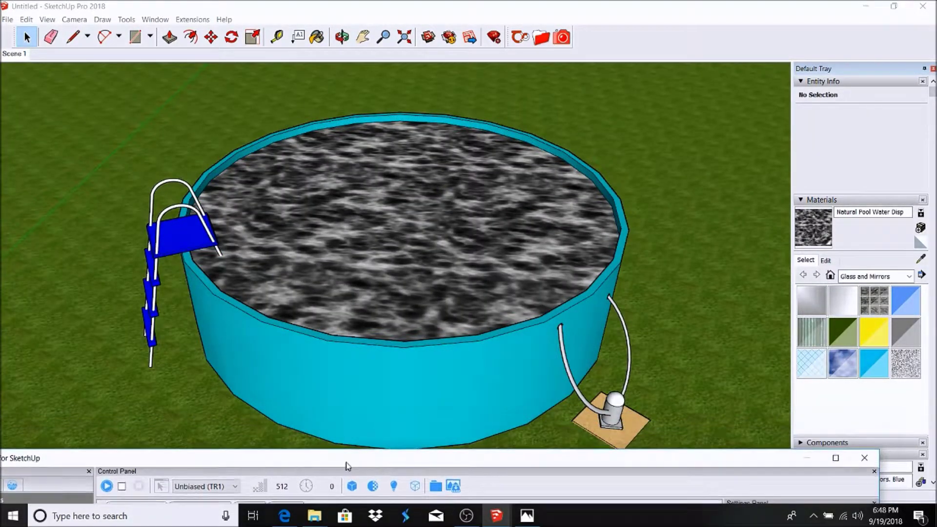
left_click_drag(347, 466, 441, 4)
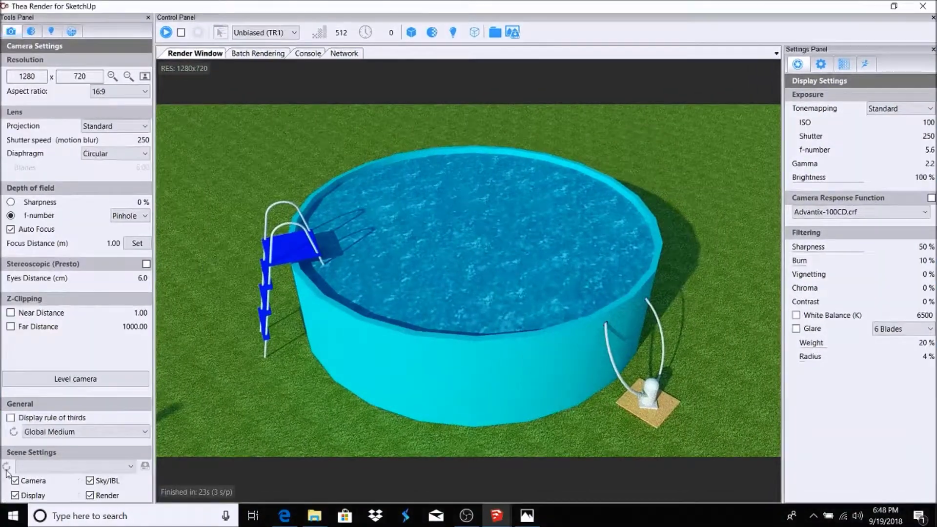
left_click(74, 518)
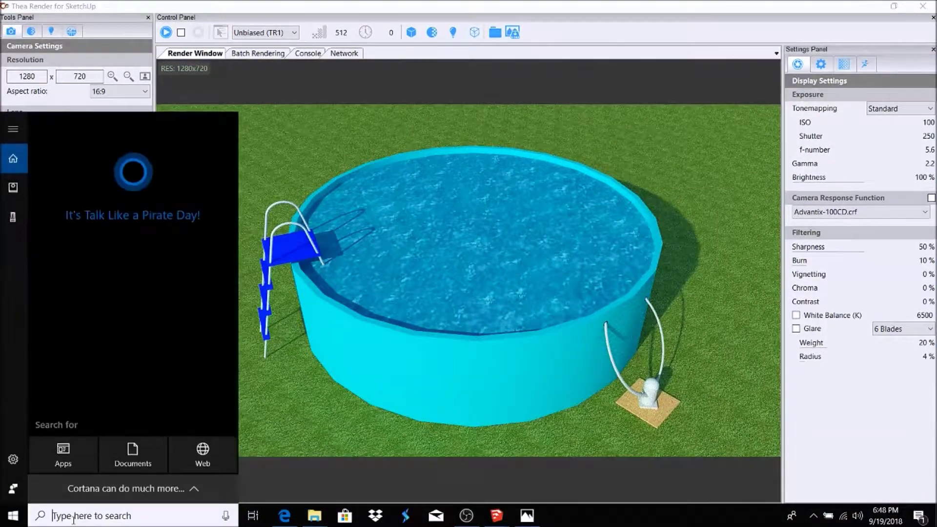
type("sni")
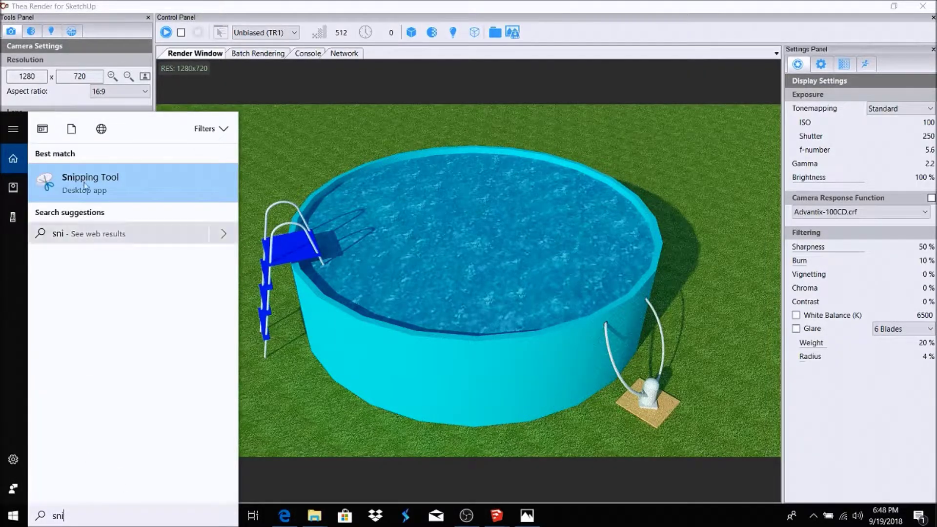
left_click(105, 178)
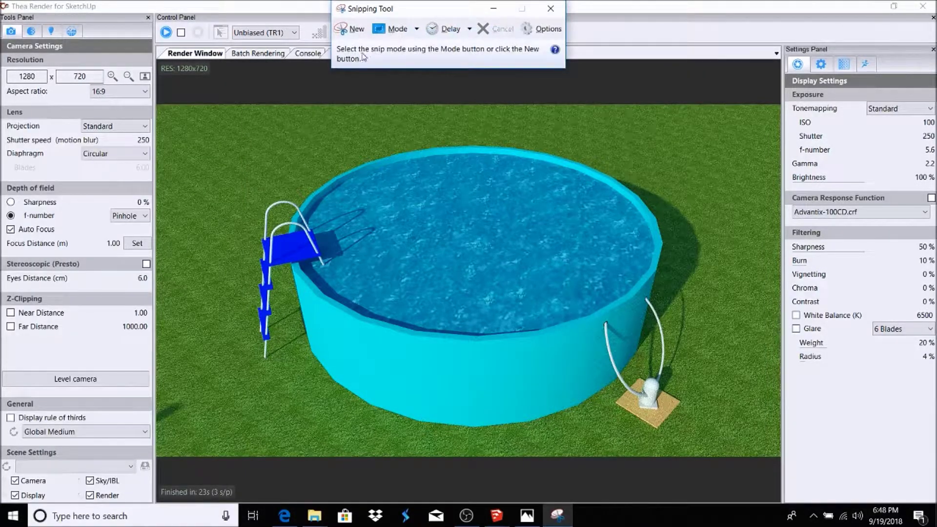
- Snip the original-water render, move the snip aside, and start rendering with the natural water
left_click(357, 30)
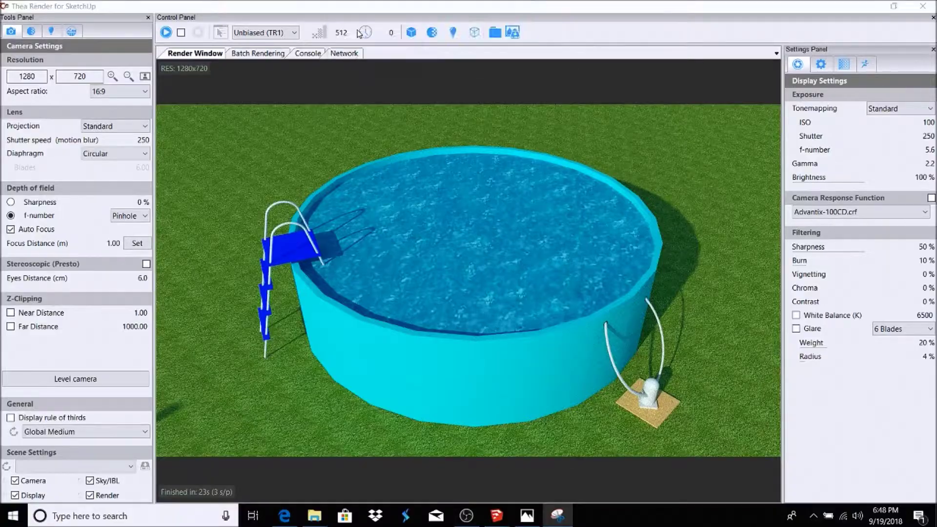
left_click_drag(1, 1, 935, 525)
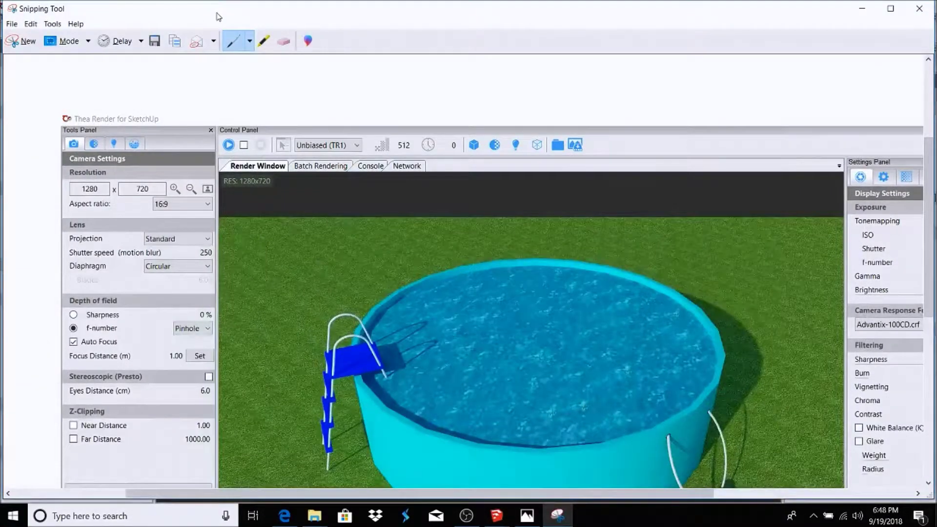
left_click_drag(218, 18, 481, 503)
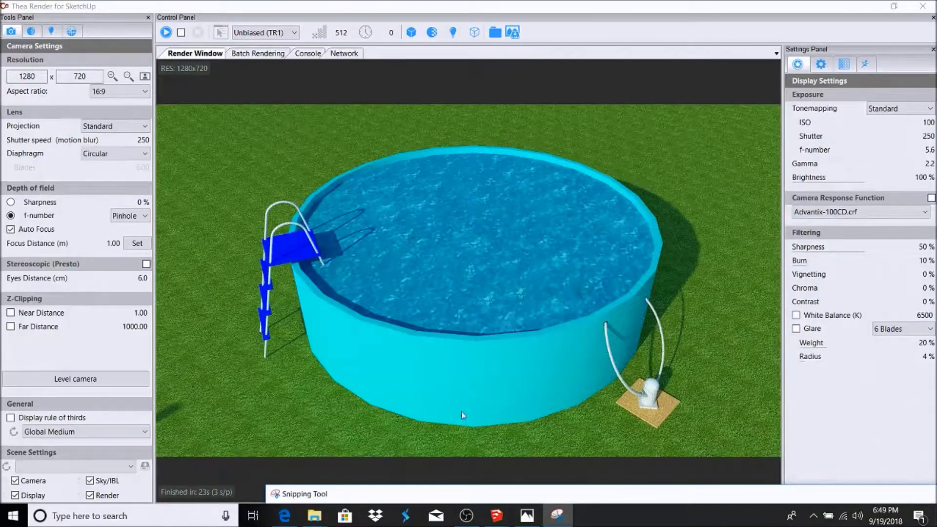
left_click(166, 32)
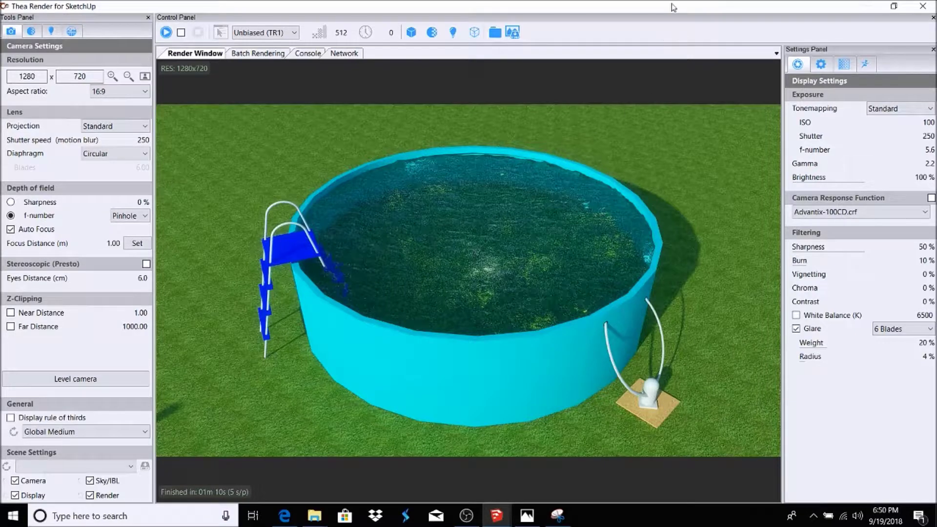
left_click_drag(673, 6, 630, 389)
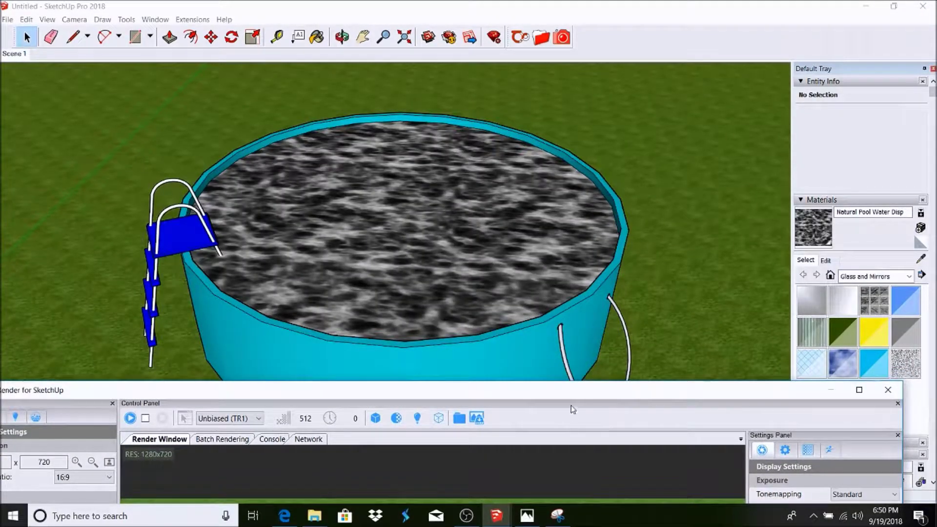
mouse_move(570, 399)
left_mouse_down()
mouse_move(566, 251)
mouse_move(537, 3)
left_mouse_up()
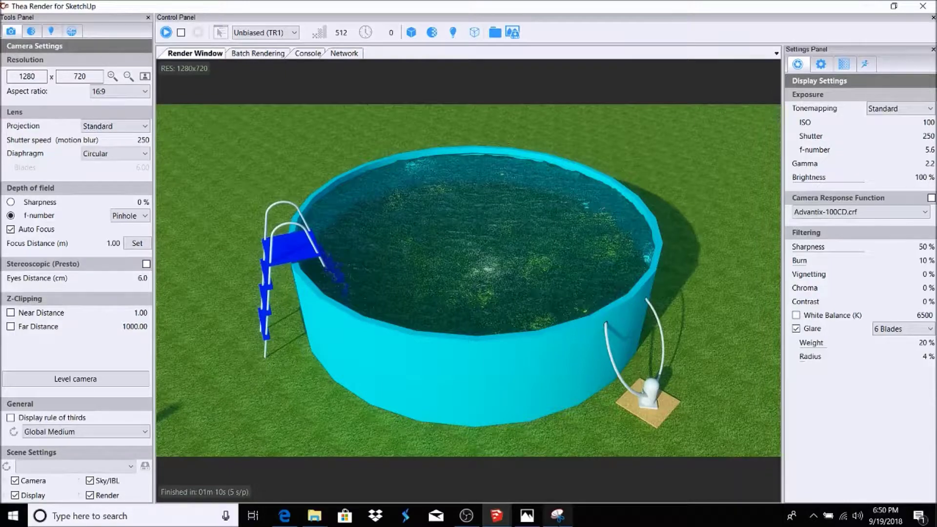
left_click(605, 457)
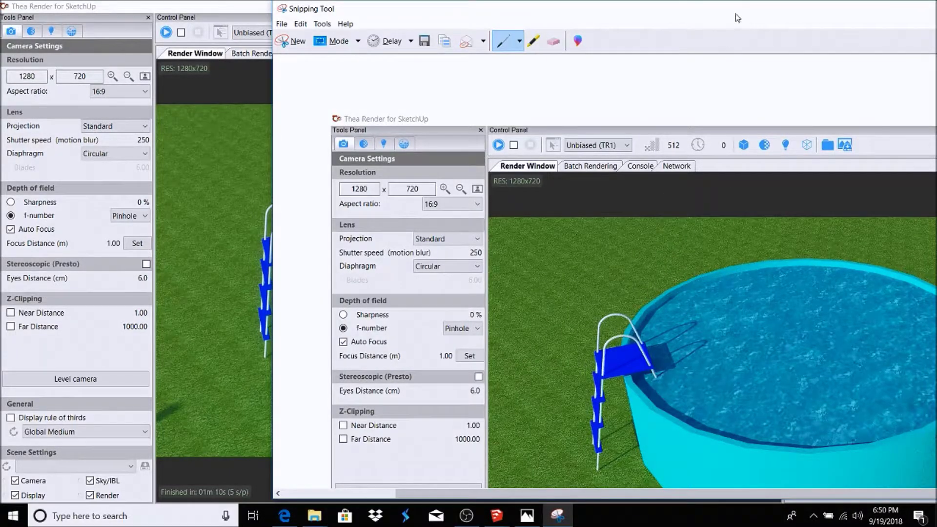
- Move the original-water snip to the lower right beside the new natural-water render
left_click_drag(668, 12, 442, 12)
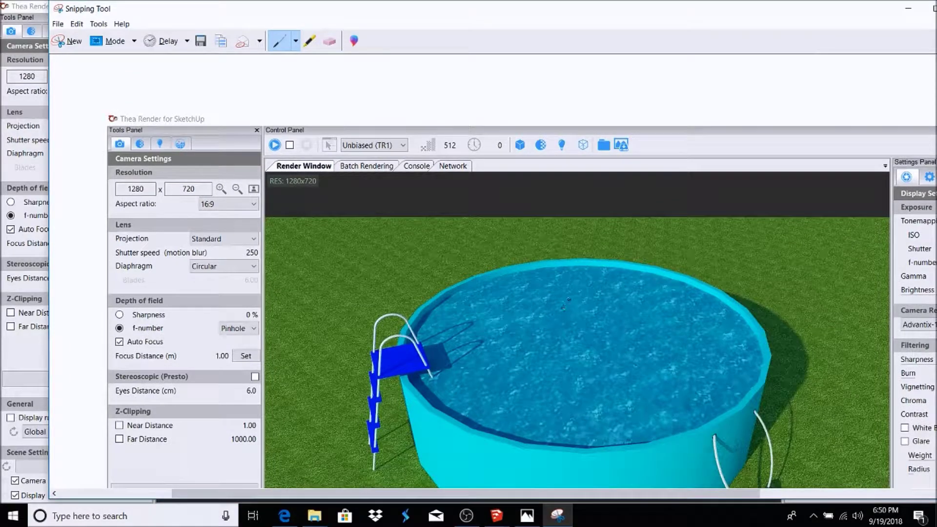
left_click_drag(296, 12, 810, 60)
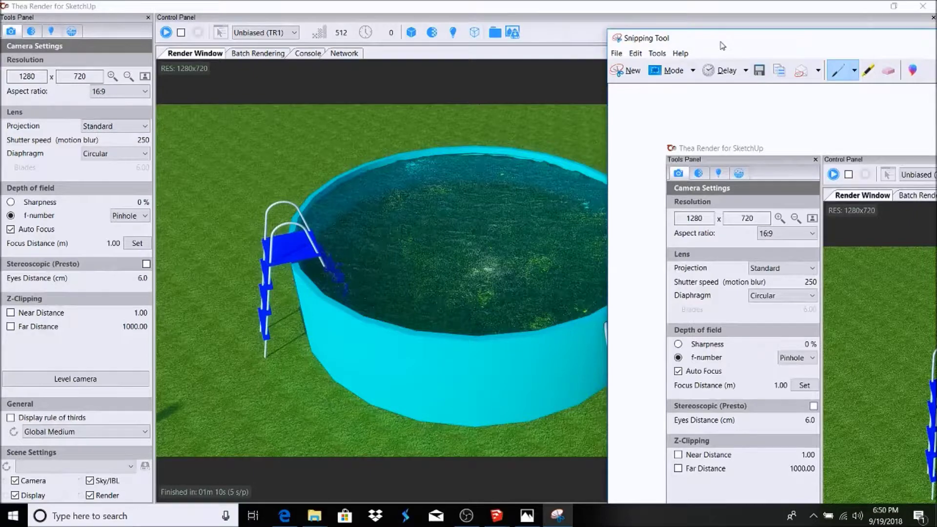
left_click_drag(722, 49, 597, 323)
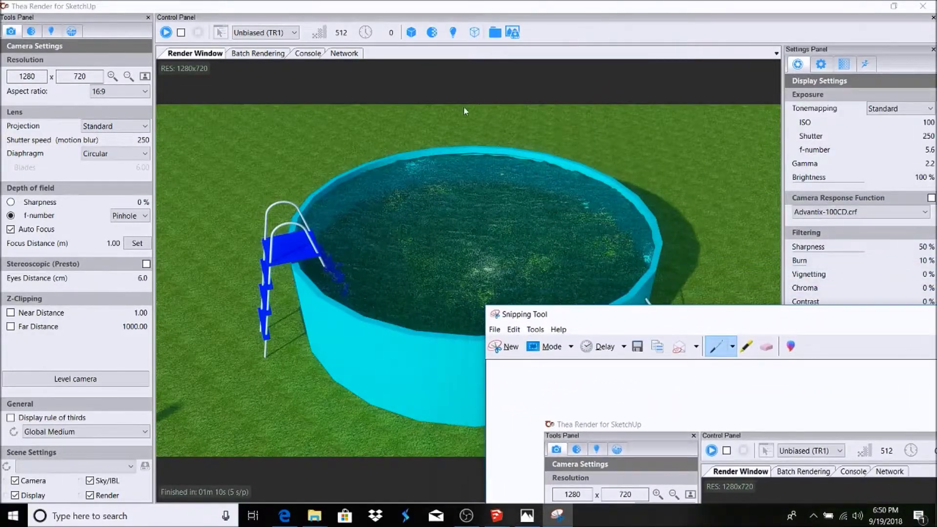